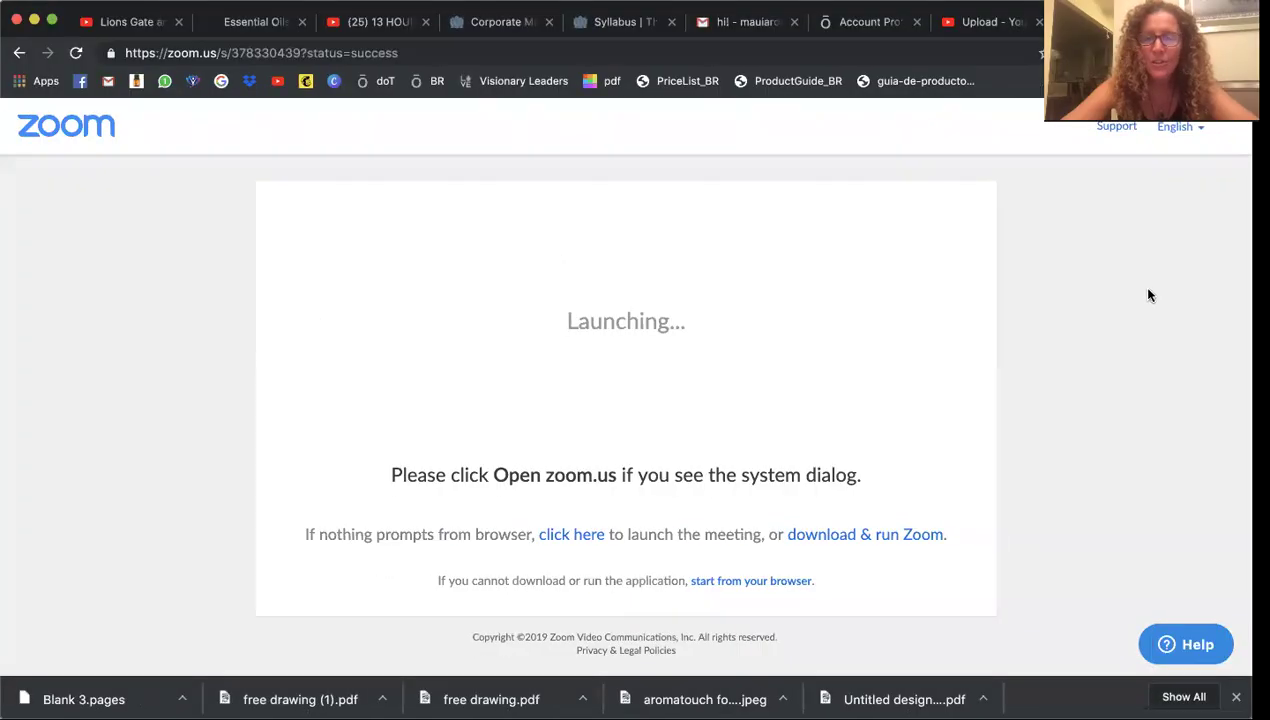
Switch from the Zoom launch page to the doTERRA Account Profile tab
{"action": "left_click", "coordinate": [883, 26]}
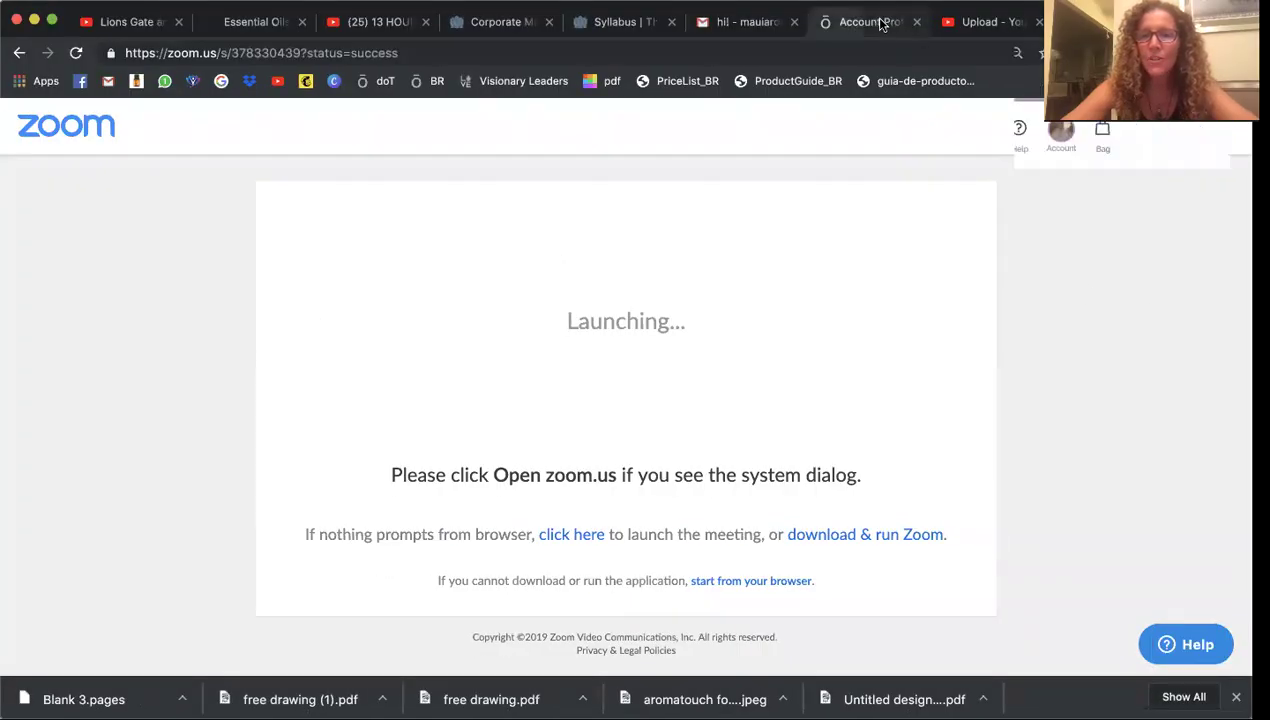
Go back and load the doterra.com home page from the address bar
{"action": "left_click", "coordinate": [19, 54]}
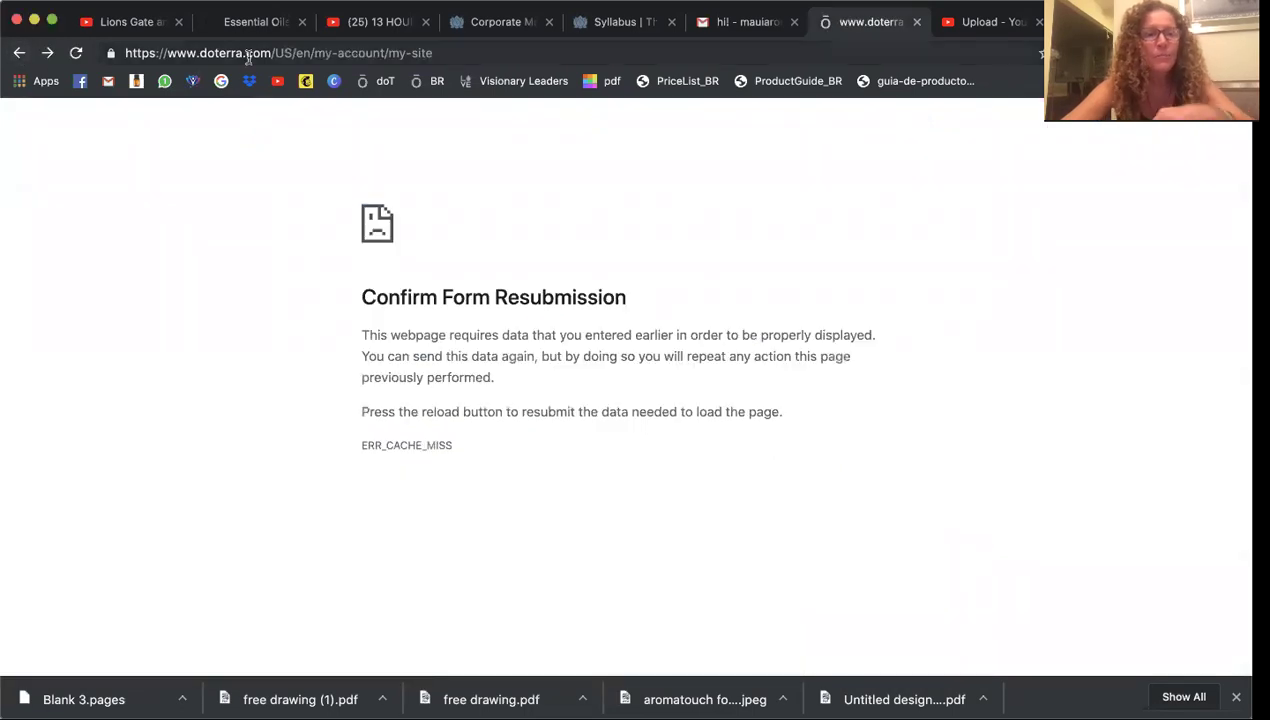
{"action": "left_click", "coordinate": [247, 55]}
{"action": "type", "text": "d"}
{"action": "key", "text": "Return"}
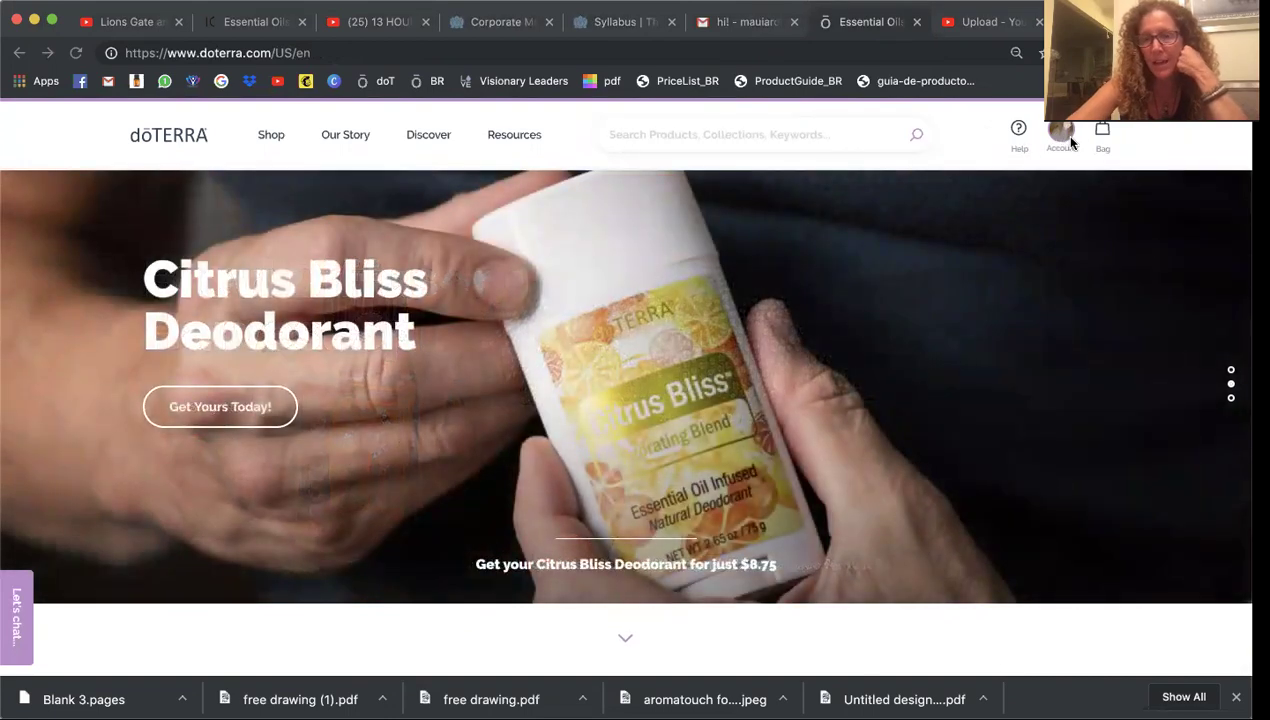
From Account > Account Profile, open My Site Address under My Web Site
{"action": "left_click", "coordinate": [1064, 139]}
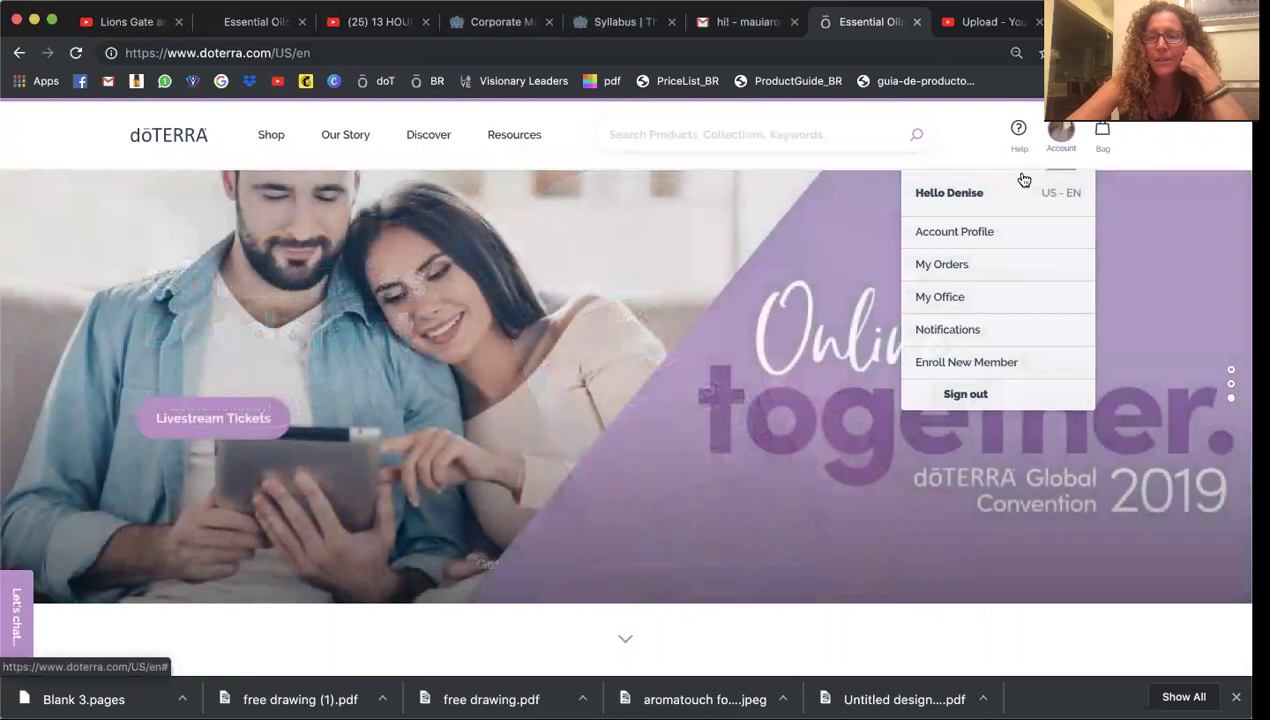
{"action": "left_click", "coordinate": [957, 238]}
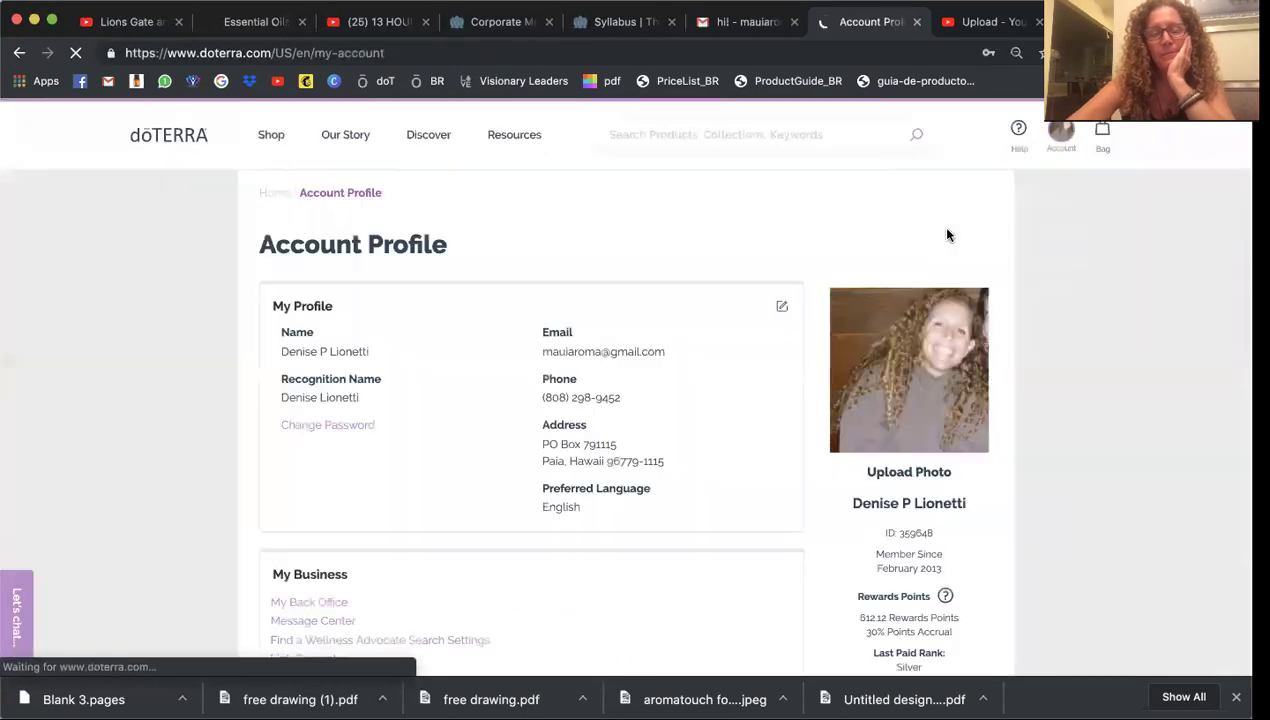
{"action": "scroll", "coordinate": [449, 337], "scroll_direction": "down", "scroll_amount": 3}
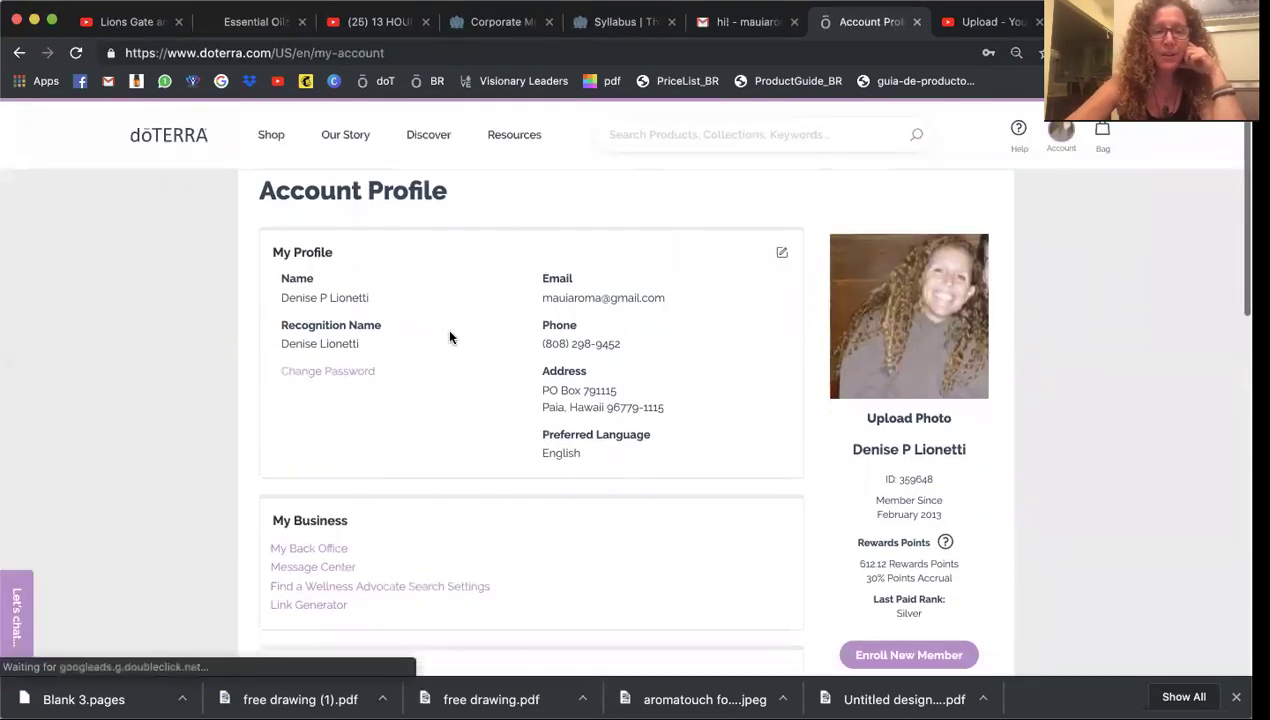
{"action": "scroll", "coordinate": [449, 337], "scroll_direction": "down", "scroll_amount": 6}
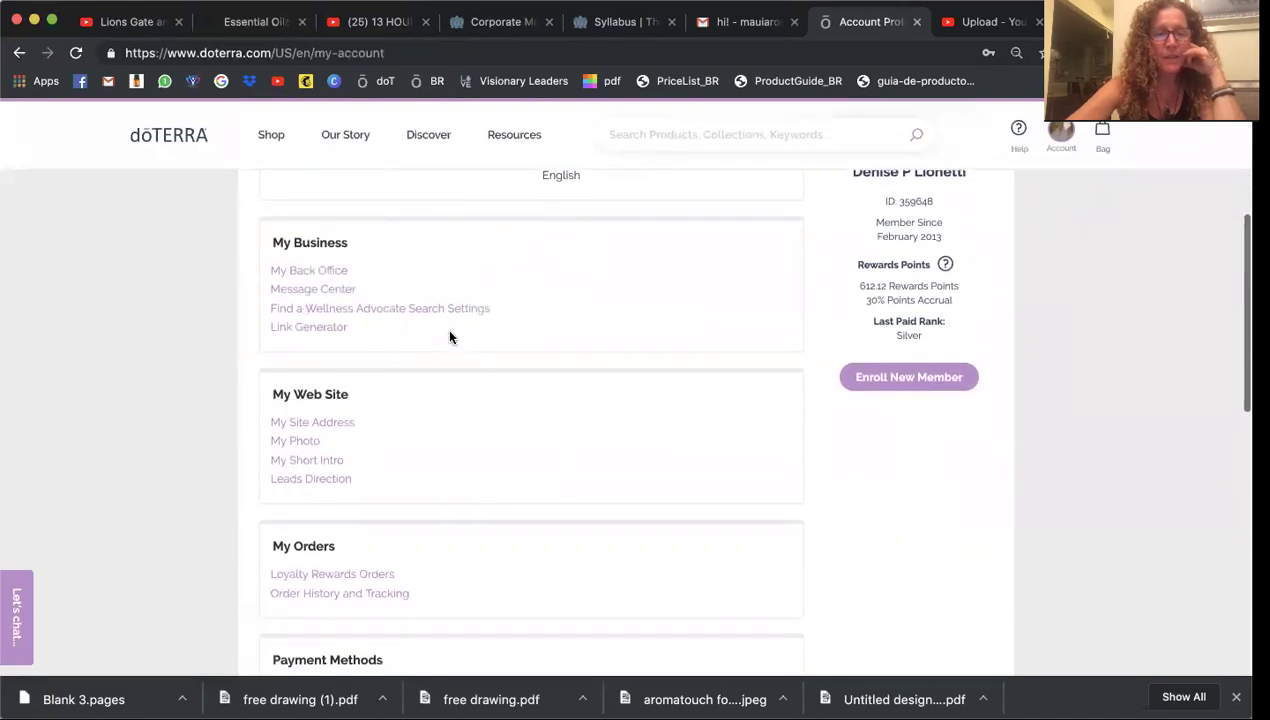
{"action": "scroll", "coordinate": [449, 337], "scroll_direction": "down", "scroll_amount": 1}
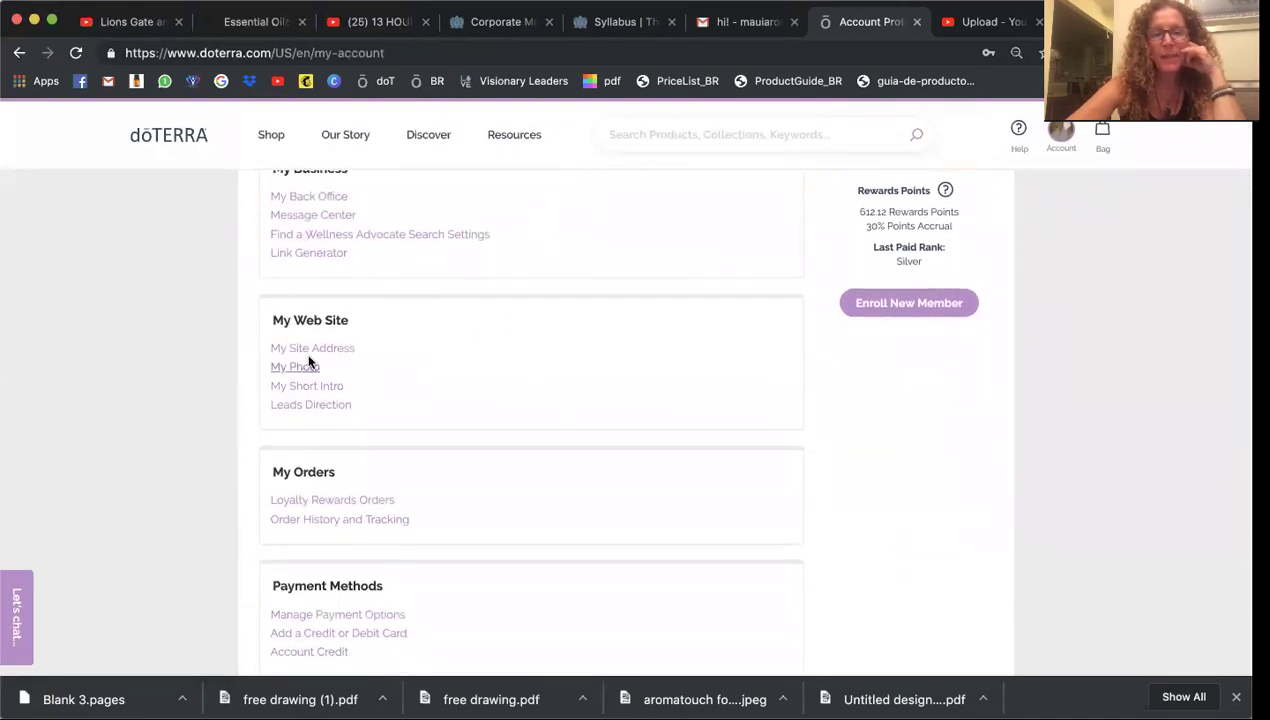
{"action": "left_click", "coordinate": [317, 354]}
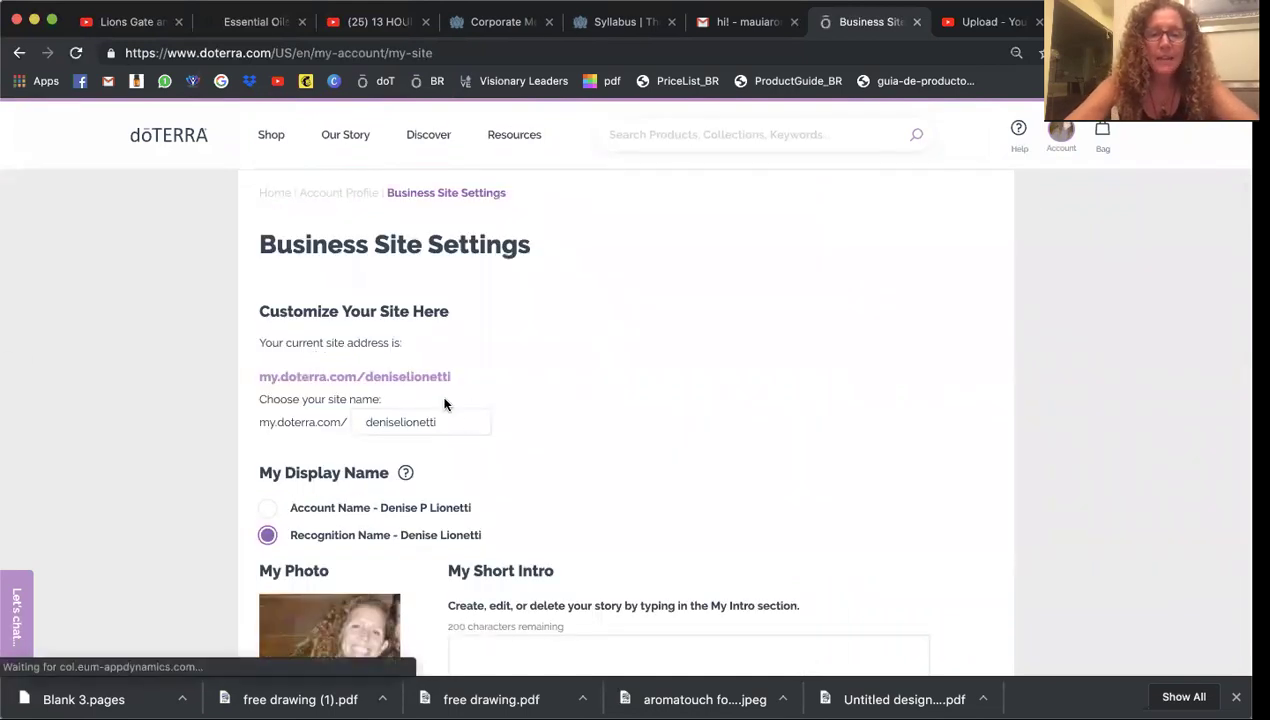
Select the current site name, then review the photo, short intro and story sections unchanged
{"action": "double_click", "coordinate": [398, 421]}
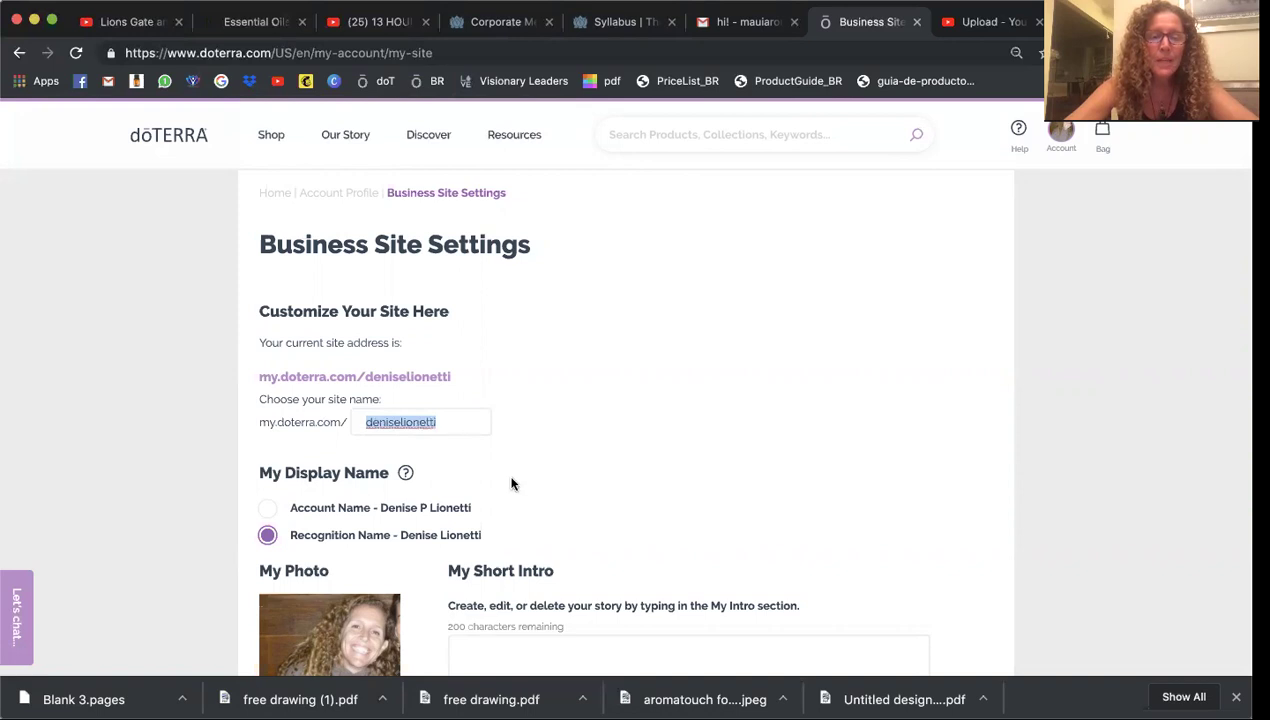
{"action": "scroll", "coordinate": [547, 495], "scroll_direction": "down", "scroll_amount": 2}
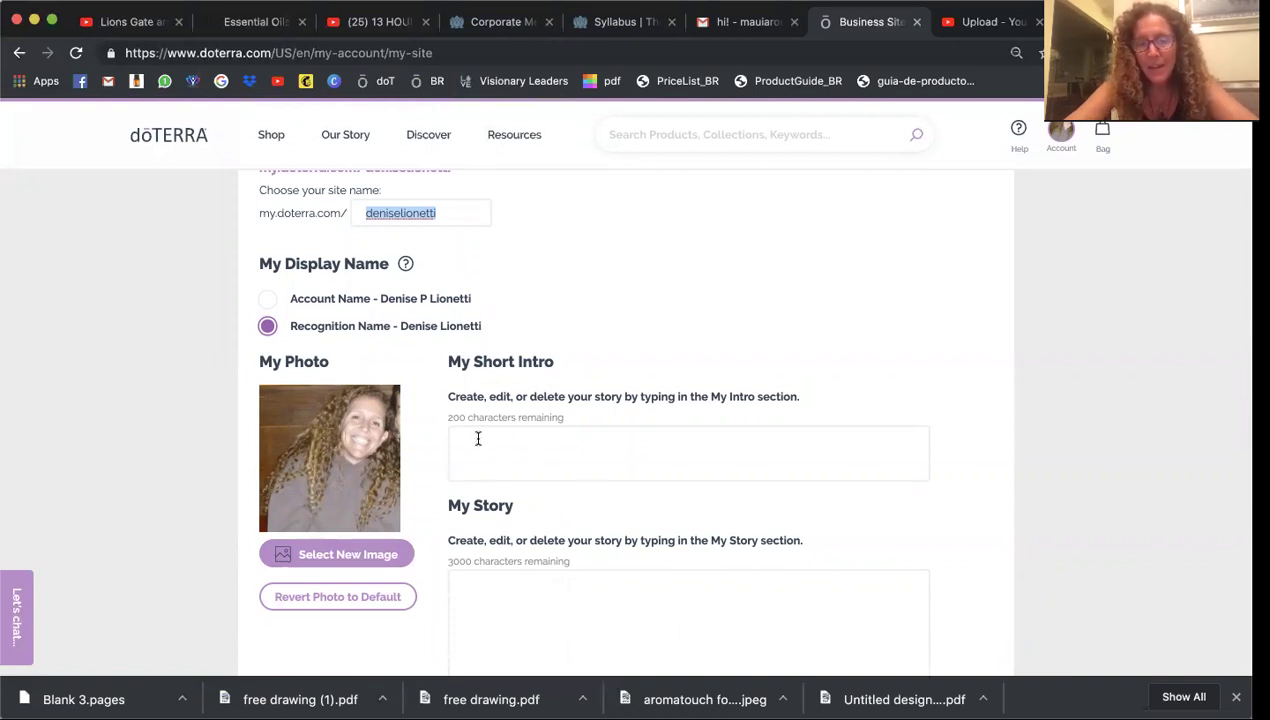
{"action": "scroll", "coordinate": [506, 463], "scroll_direction": "down", "scroll_amount": 3}
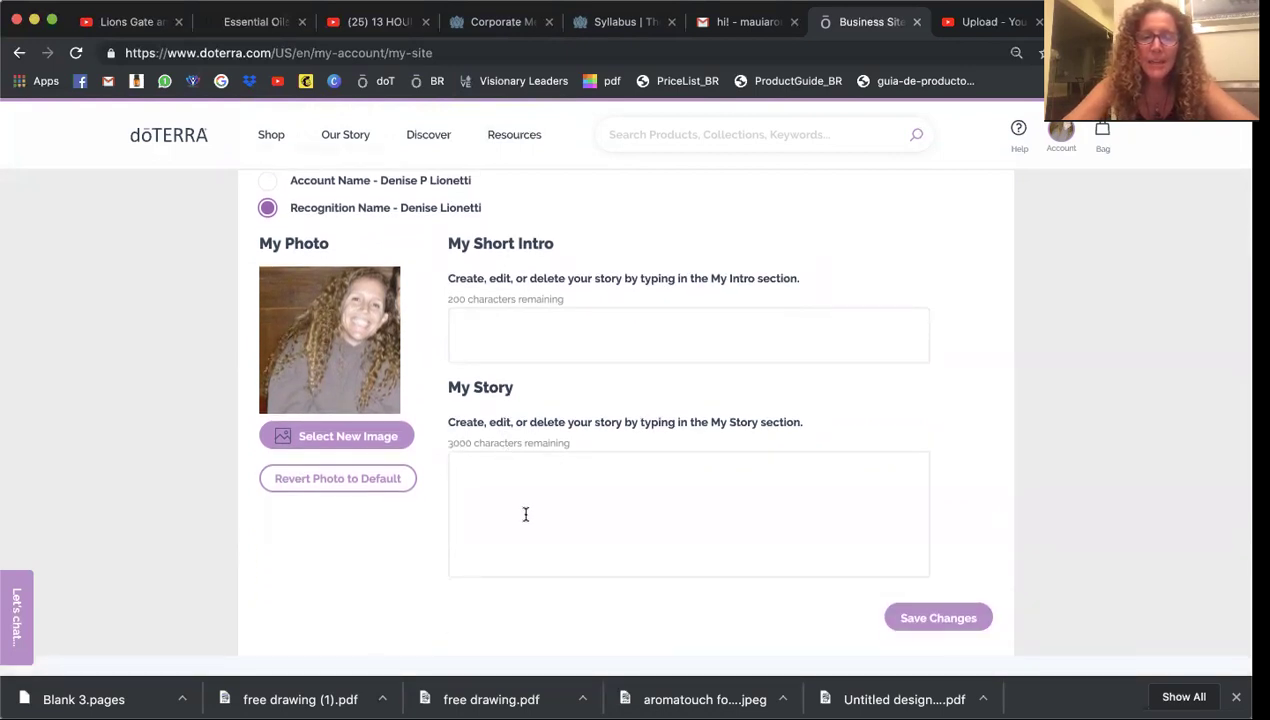
{"action": "scroll", "coordinate": [525, 514], "scroll_direction": "up", "scroll_amount": 10}
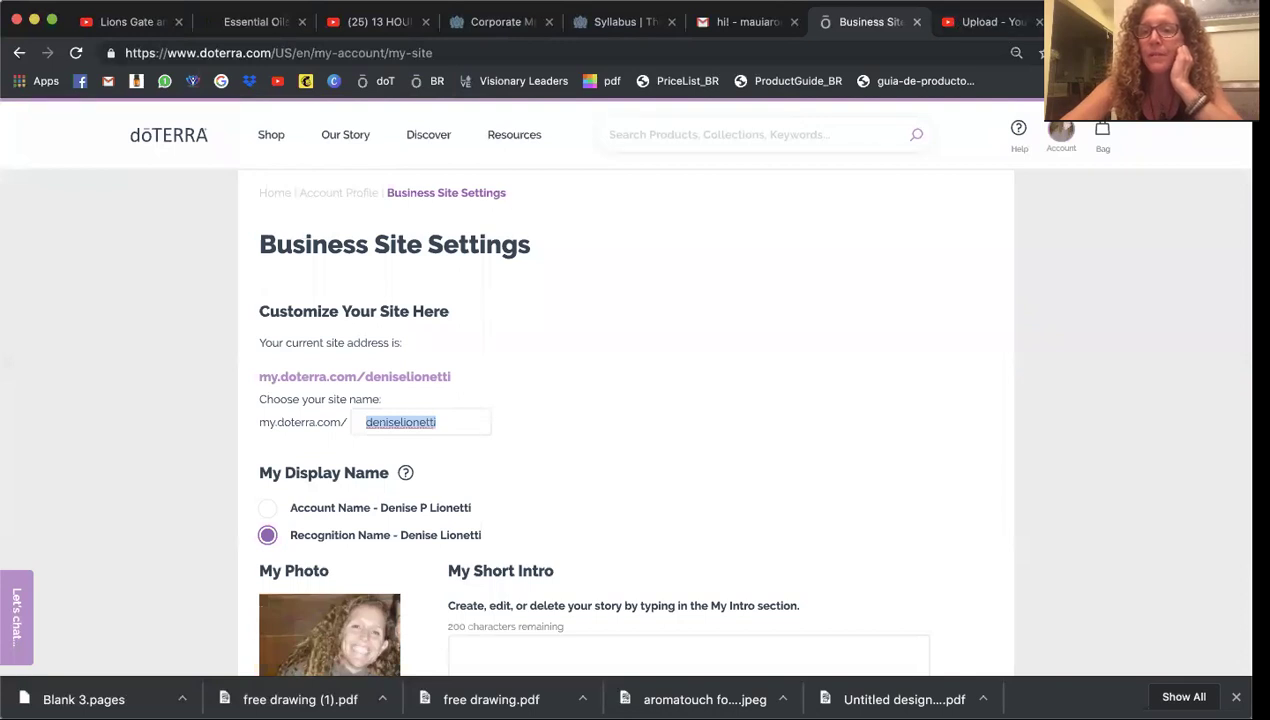
In a new tab, load mydoterra.com/ followed by the member's site name
{"action": "key", "text": "ctrl+t"}
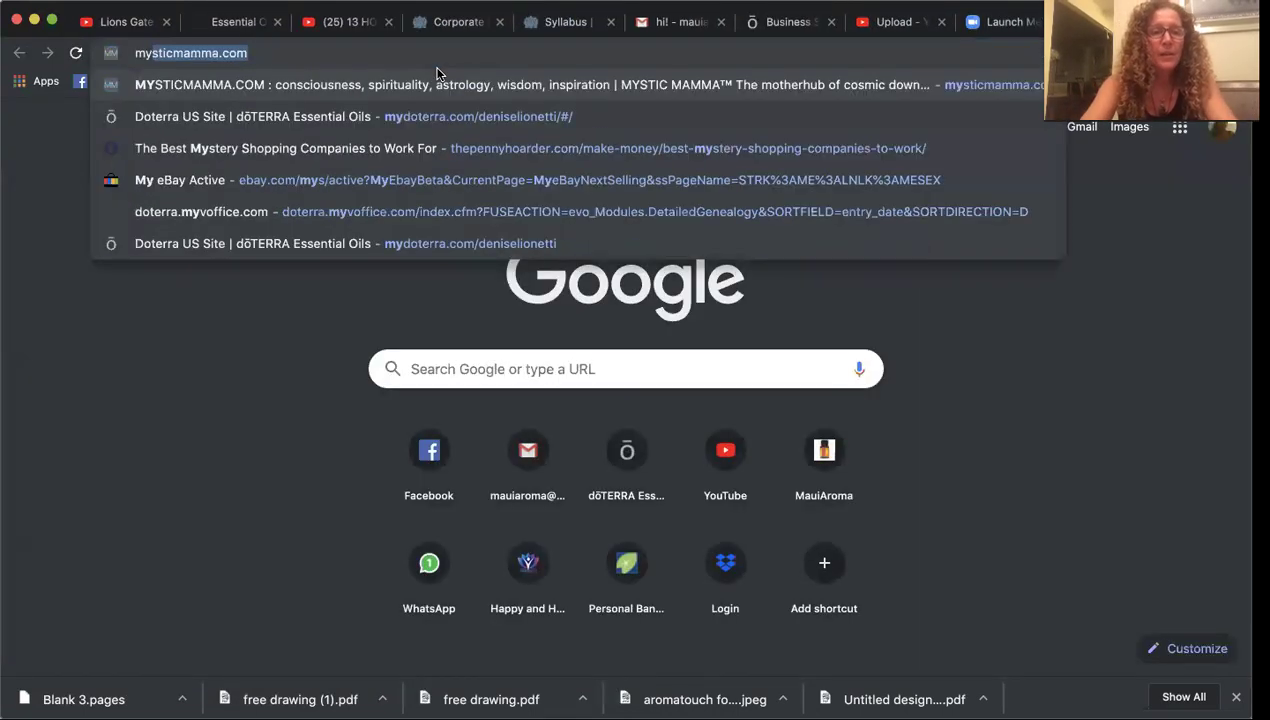
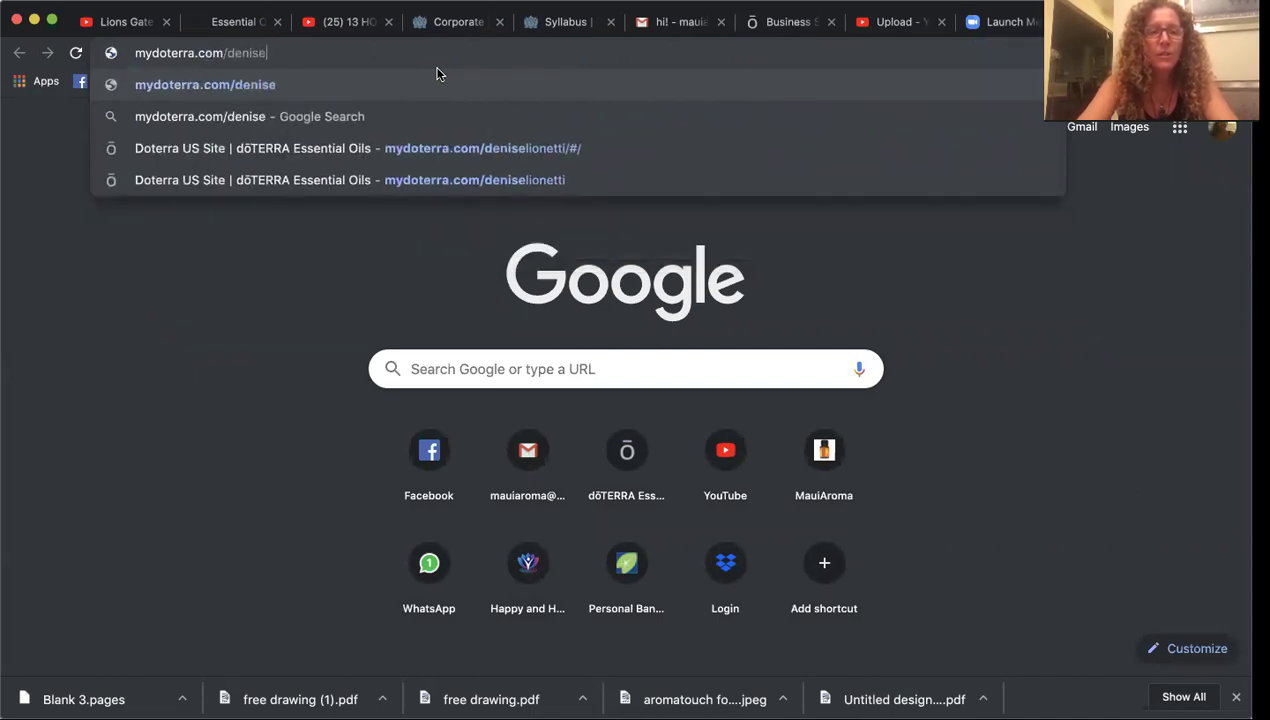
{"action": "key", "text": "Return"}
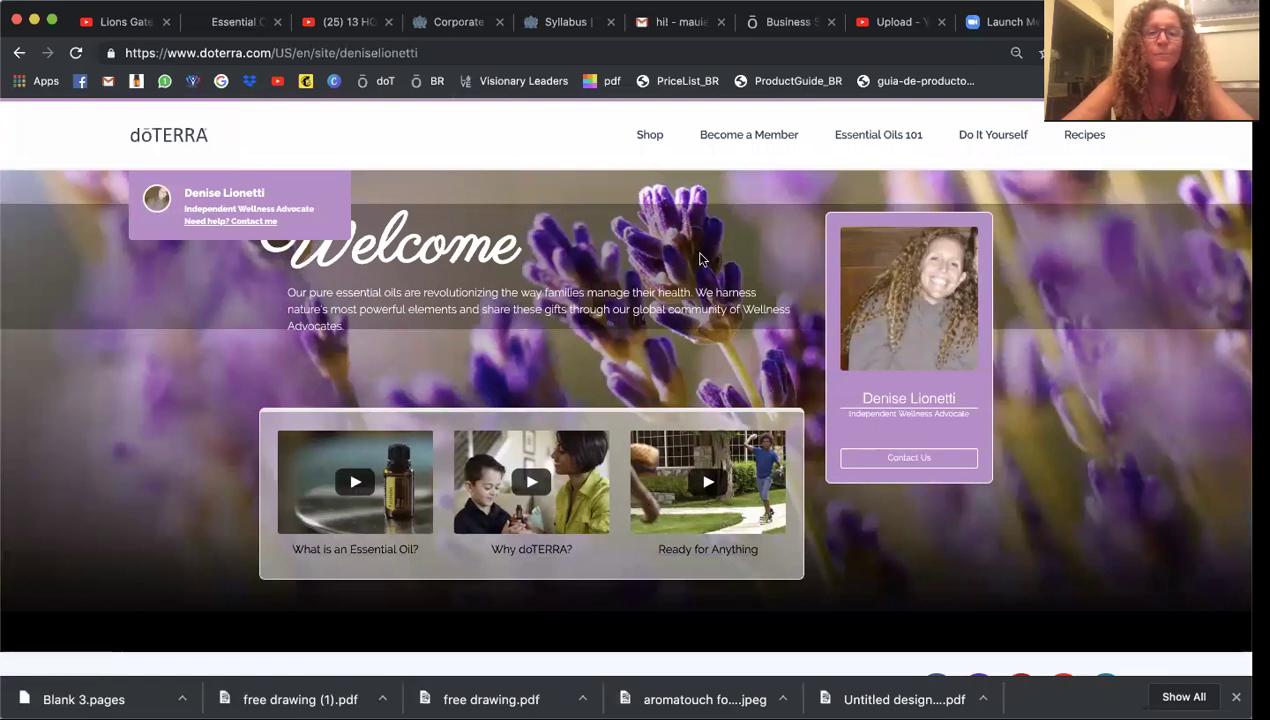
Visit the doTERRA shop page, then return to the personal Welcome page
{"action": "left_click", "coordinate": [649, 138]}
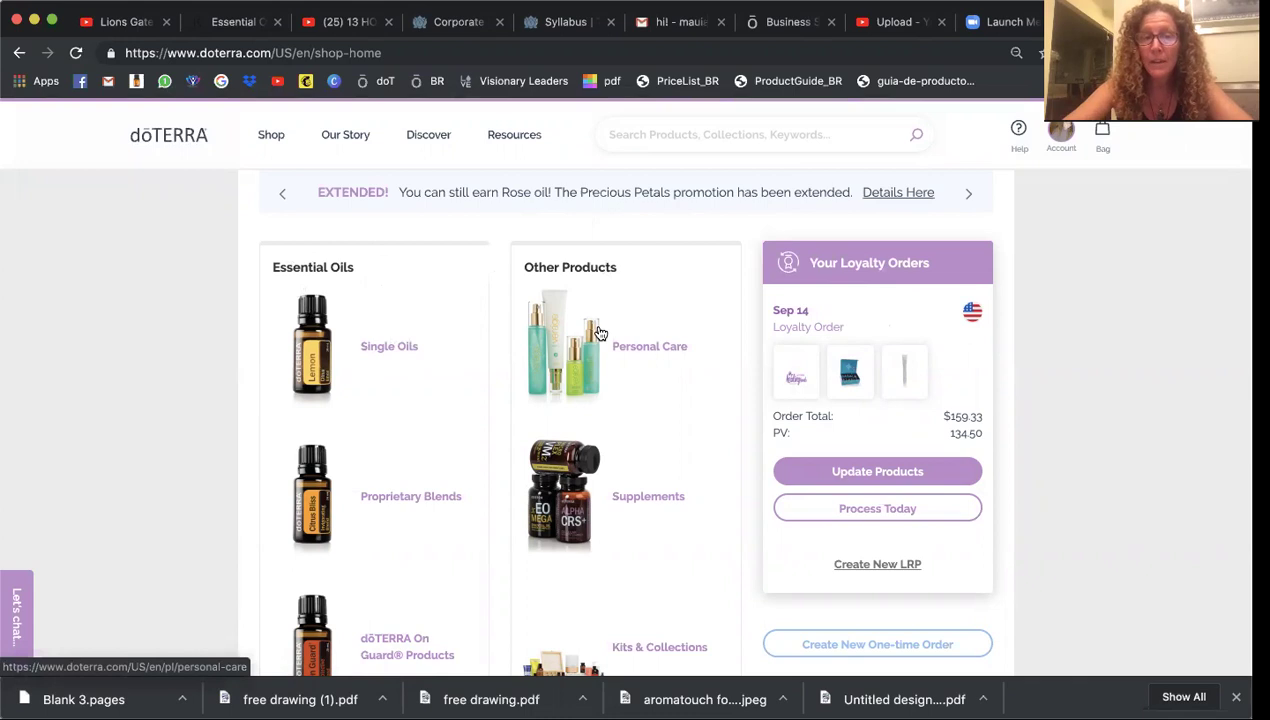
{"action": "left_click", "coordinate": [18, 55]}
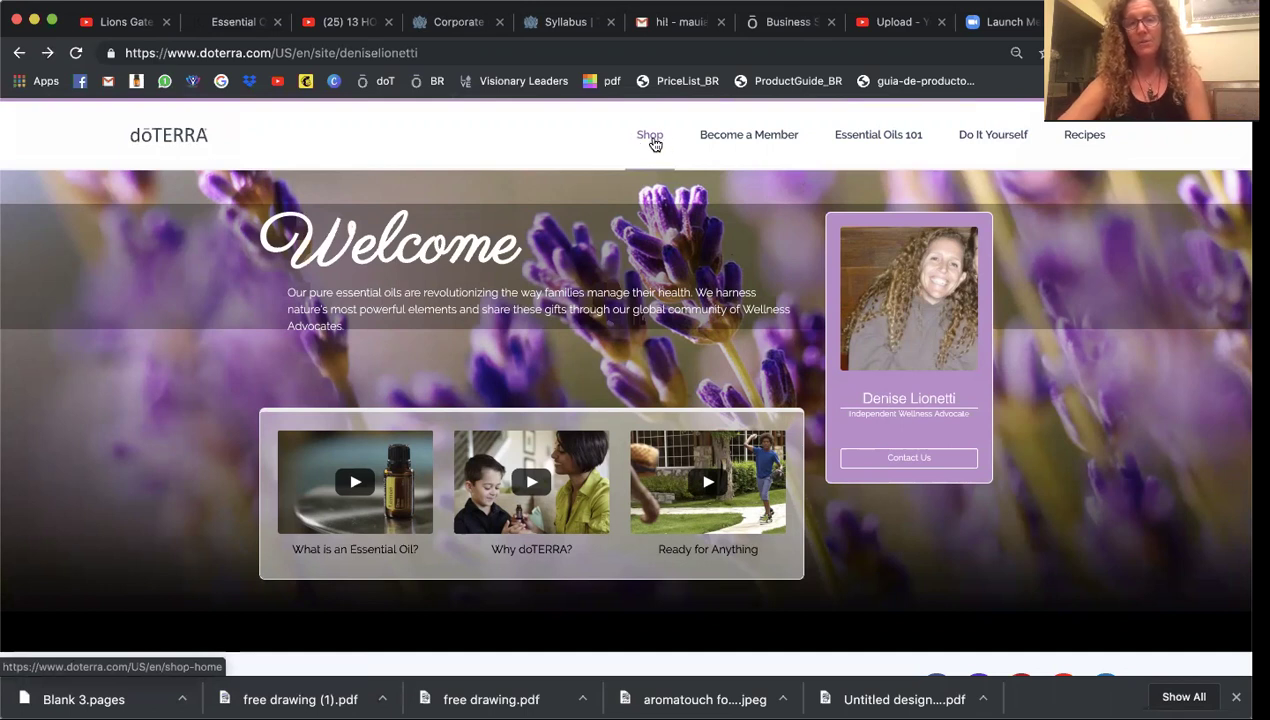
Open the Become A Member & Save page and browse through its content
{"action": "left_click", "coordinate": [753, 137]}
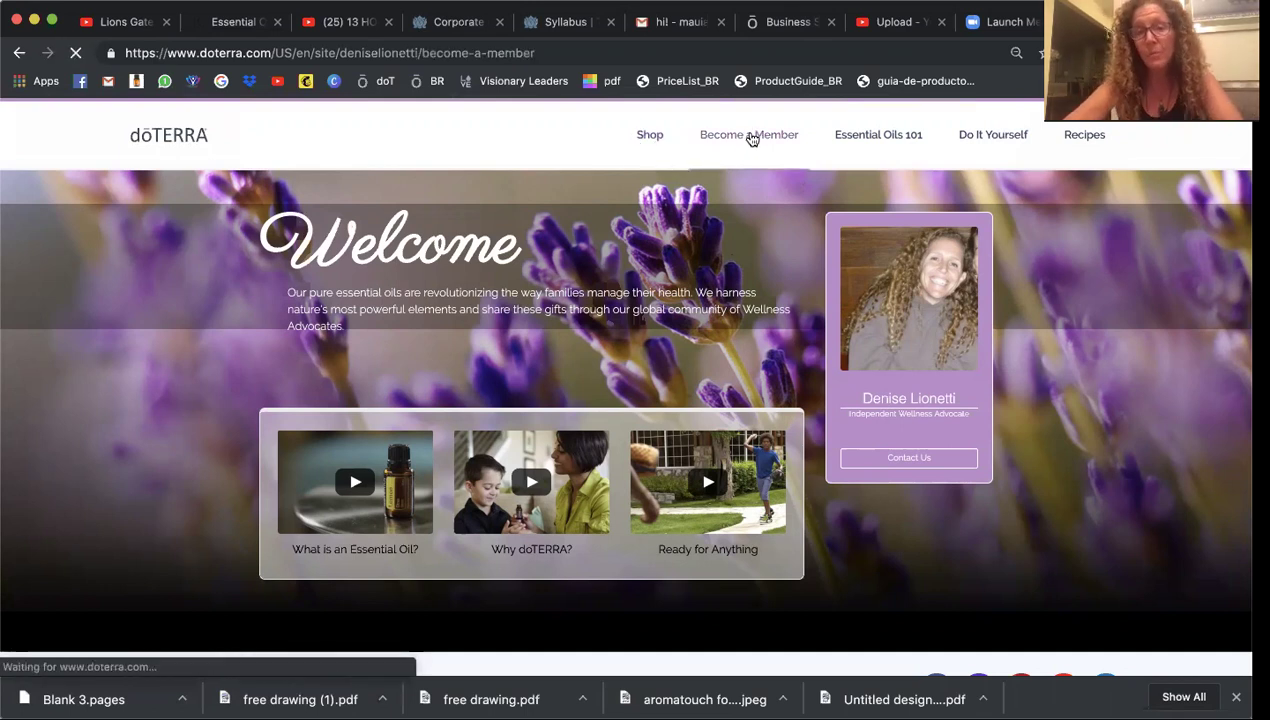
{"action": "scroll", "coordinate": [513, 373], "scroll_direction": "down", "scroll_amount": 3}
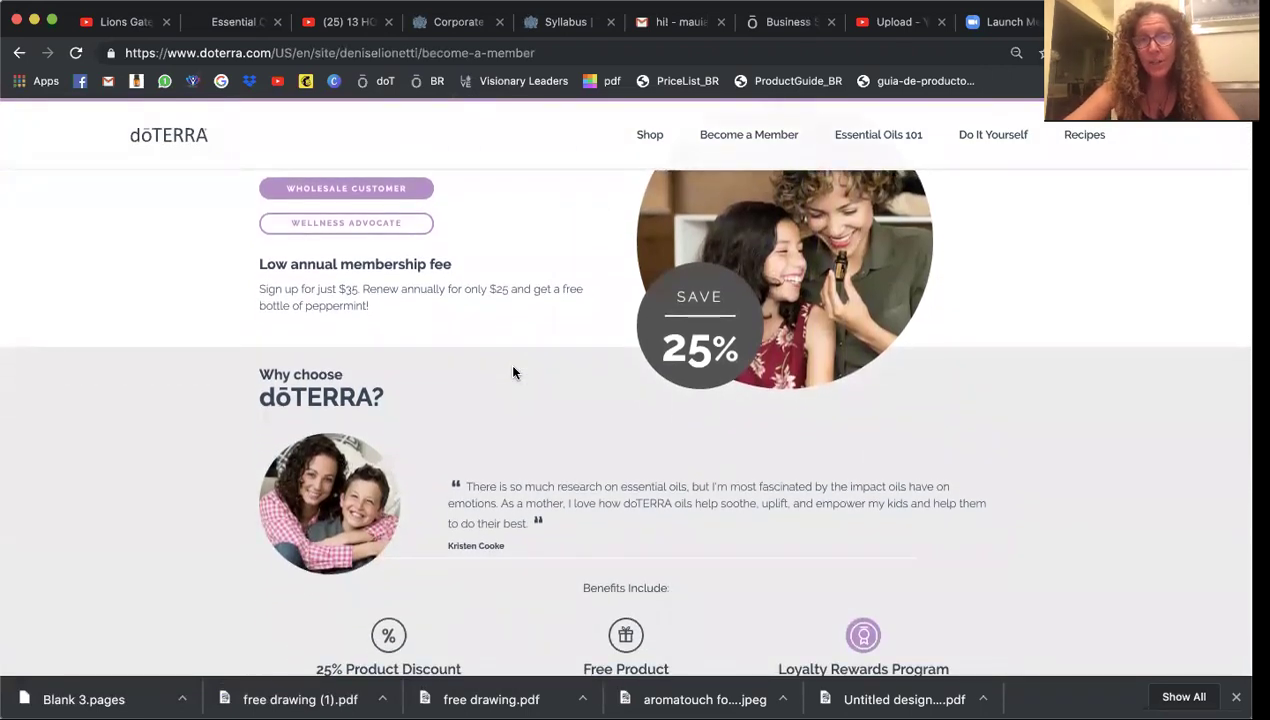
{"action": "scroll", "coordinate": [513, 373], "scroll_direction": "down", "scroll_amount": 9}
{"action": "scroll", "coordinate": [513, 373], "scroll_direction": "down", "scroll_amount": 5}
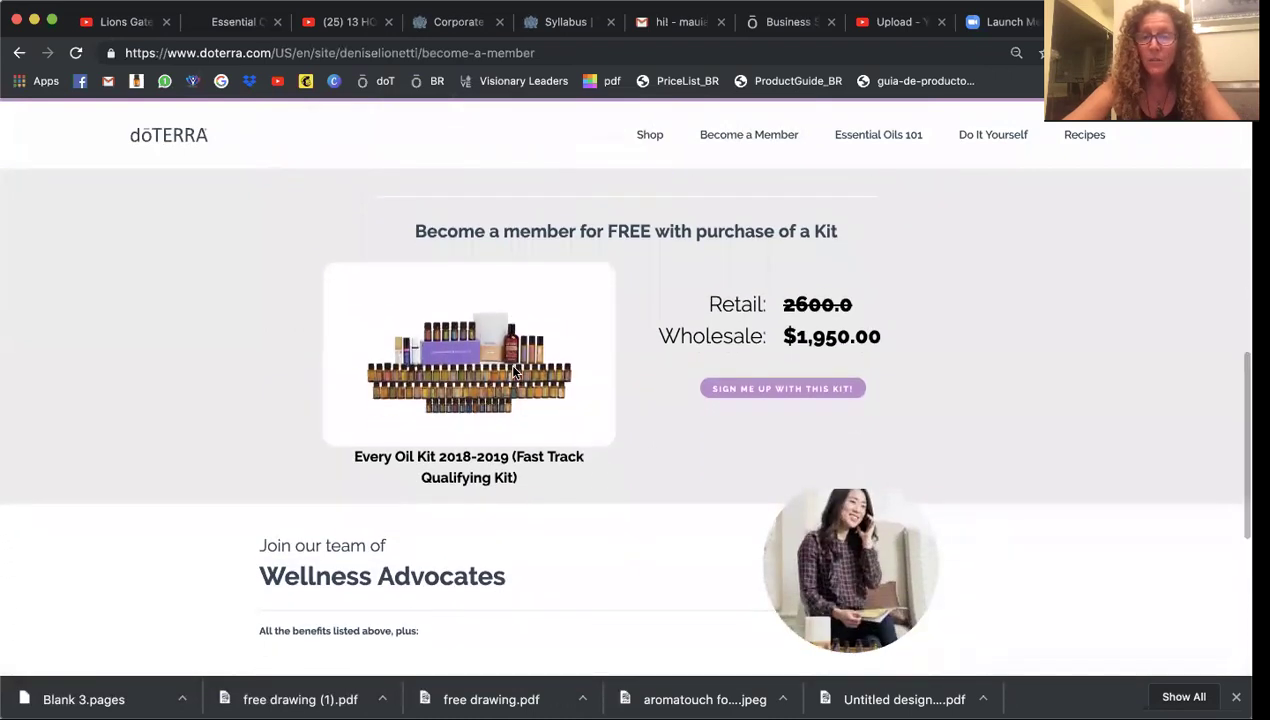
{"action": "scroll", "coordinate": [513, 373], "scroll_direction": "up", "scroll_amount": 12}
{"action": "scroll", "coordinate": [513, 373], "scroll_direction": "up", "scroll_amount": 3}
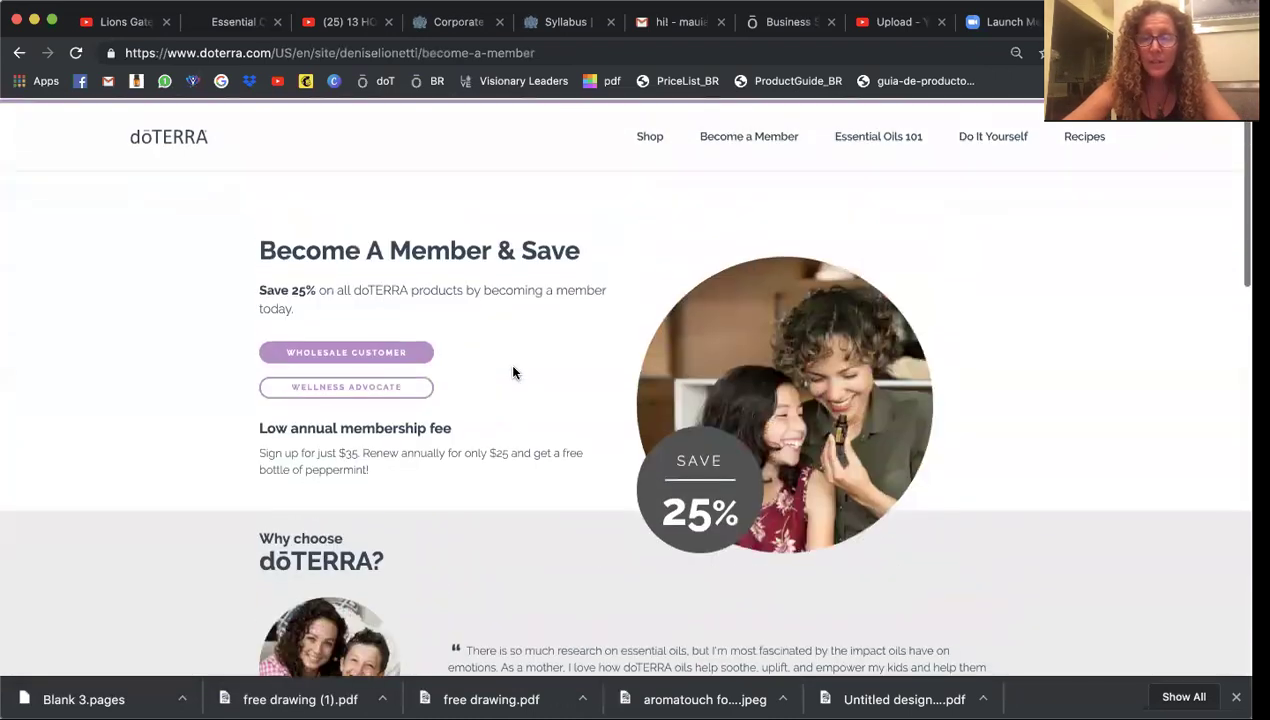
{"action": "scroll", "coordinate": [513, 373], "scroll_direction": "down", "scroll_amount": 8}
{"action": "scroll", "coordinate": [513, 373], "scroll_direction": "down", "scroll_amount": 7}
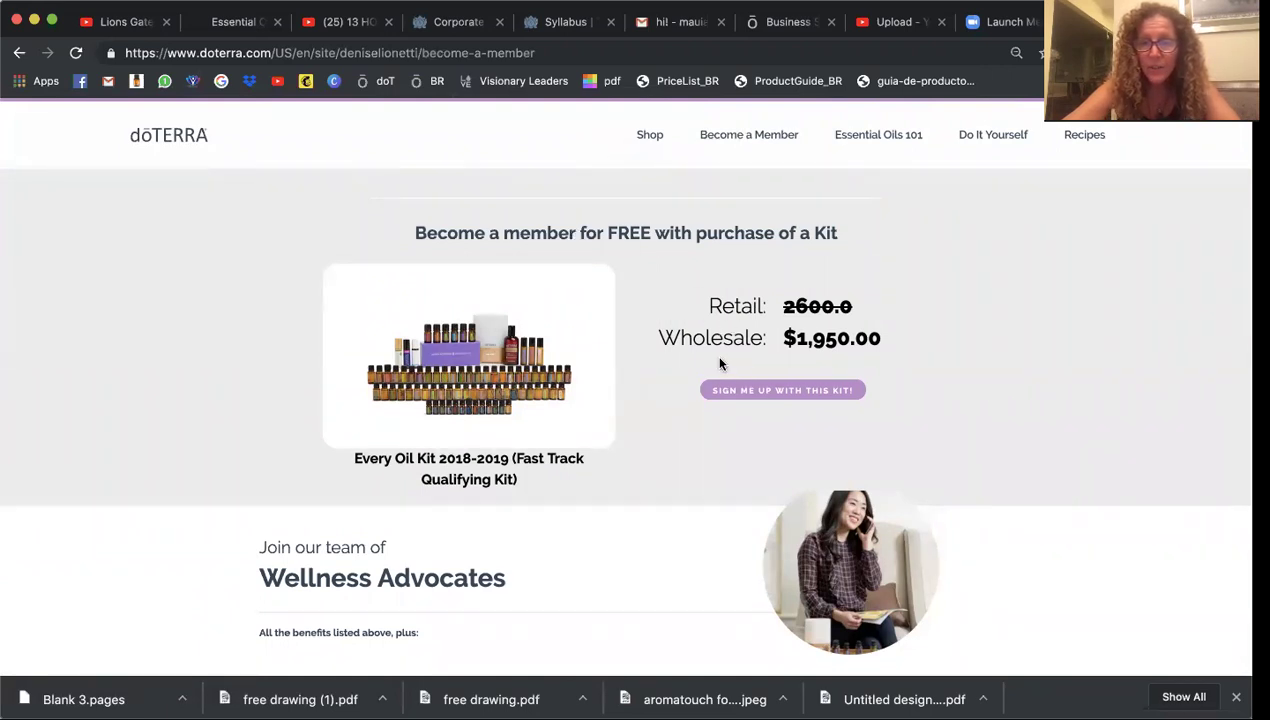
{"action": "scroll", "coordinate": [686, 432], "scroll_direction": "down", "scroll_amount": 7}
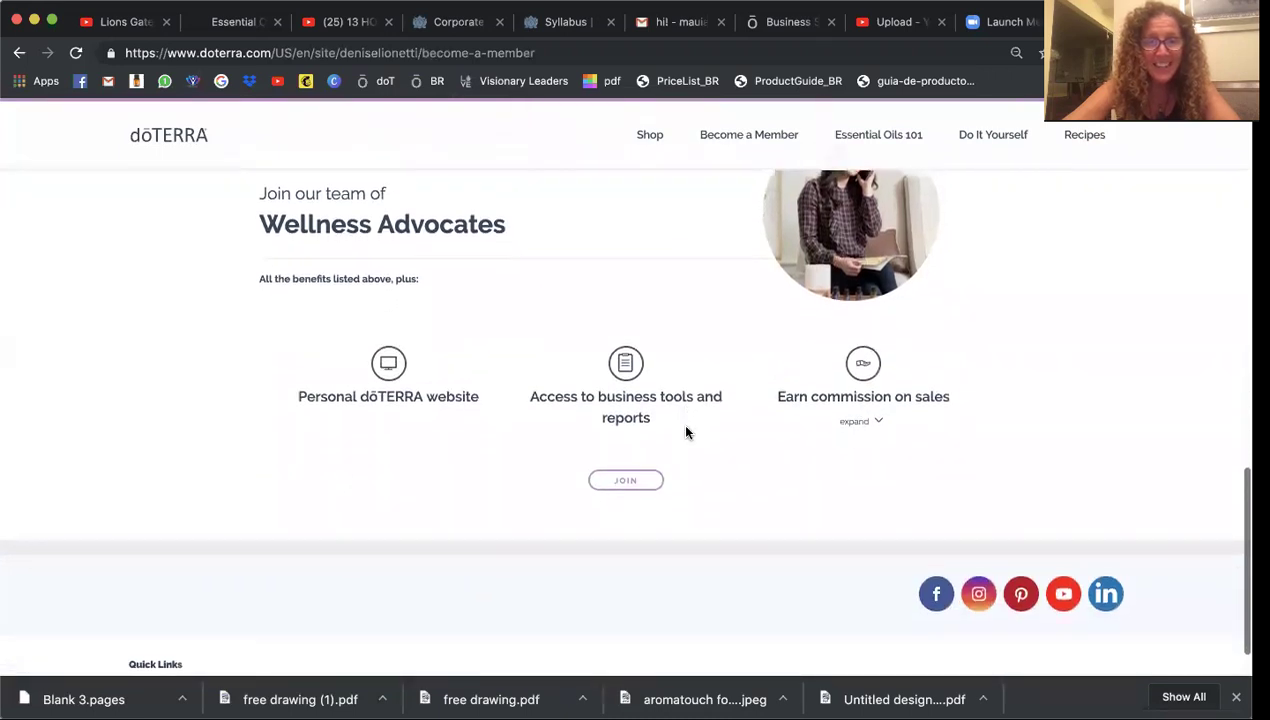
{"action": "scroll", "coordinate": [686, 432], "scroll_direction": "up", "scroll_amount": 8}
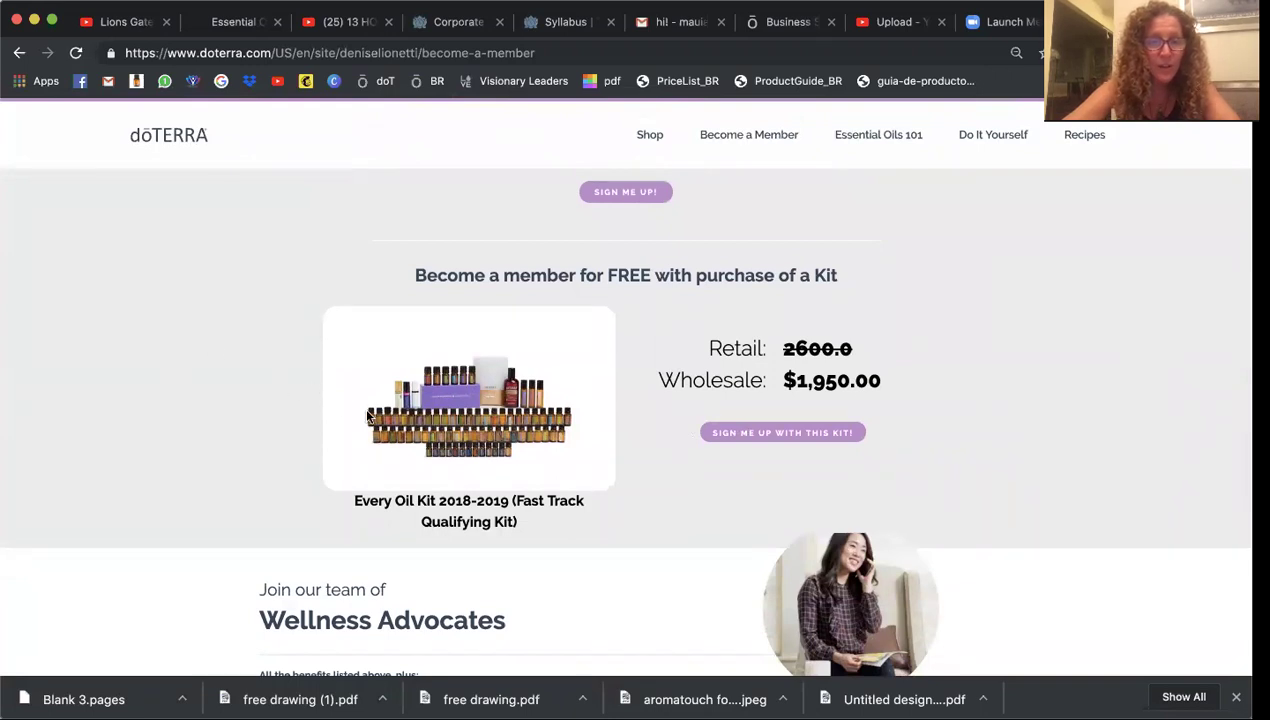
{"action": "scroll", "coordinate": [367, 416], "scroll_direction": "up", "scroll_amount": 5}
{"action": "scroll", "coordinate": [367, 416], "scroll_direction": "up", "scroll_amount": 4}
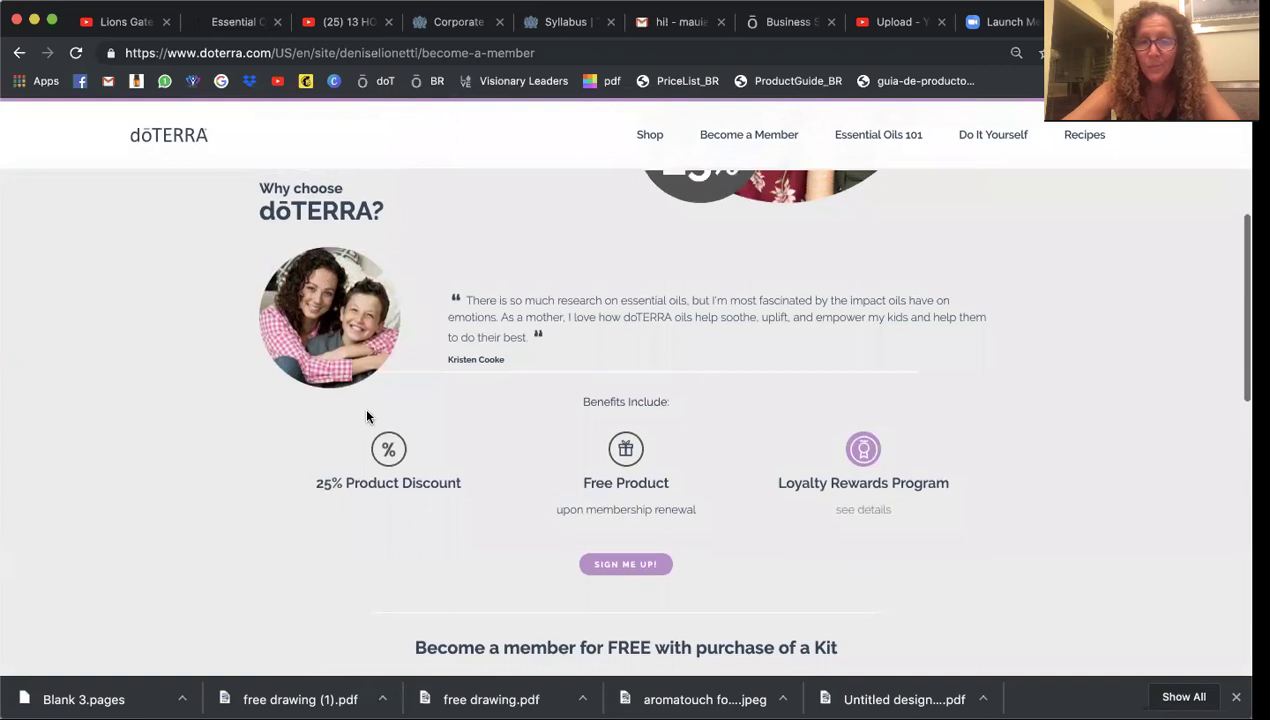
{"action": "scroll", "coordinate": [365, 416], "scroll_direction": "up", "scroll_amount": 1}
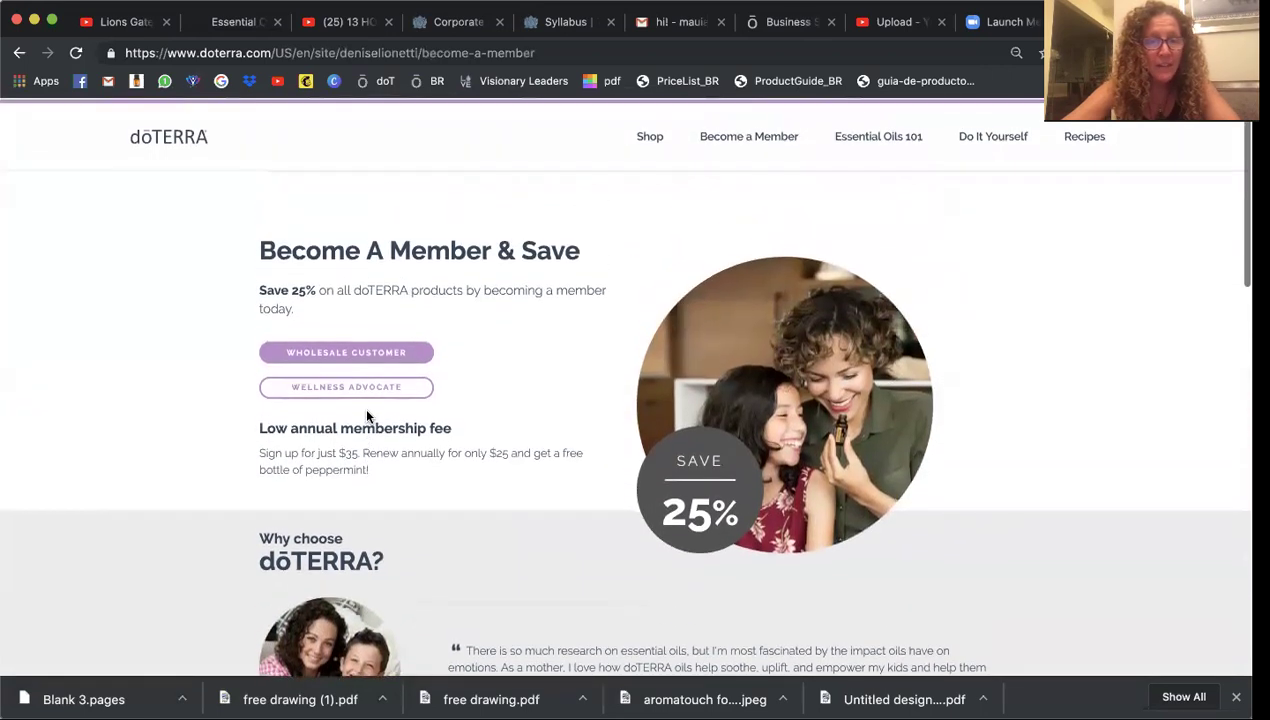
Choose Wholesale Customer, then dismiss the enrollment prompt without continuing
{"action": "left_click", "coordinate": [343, 352]}
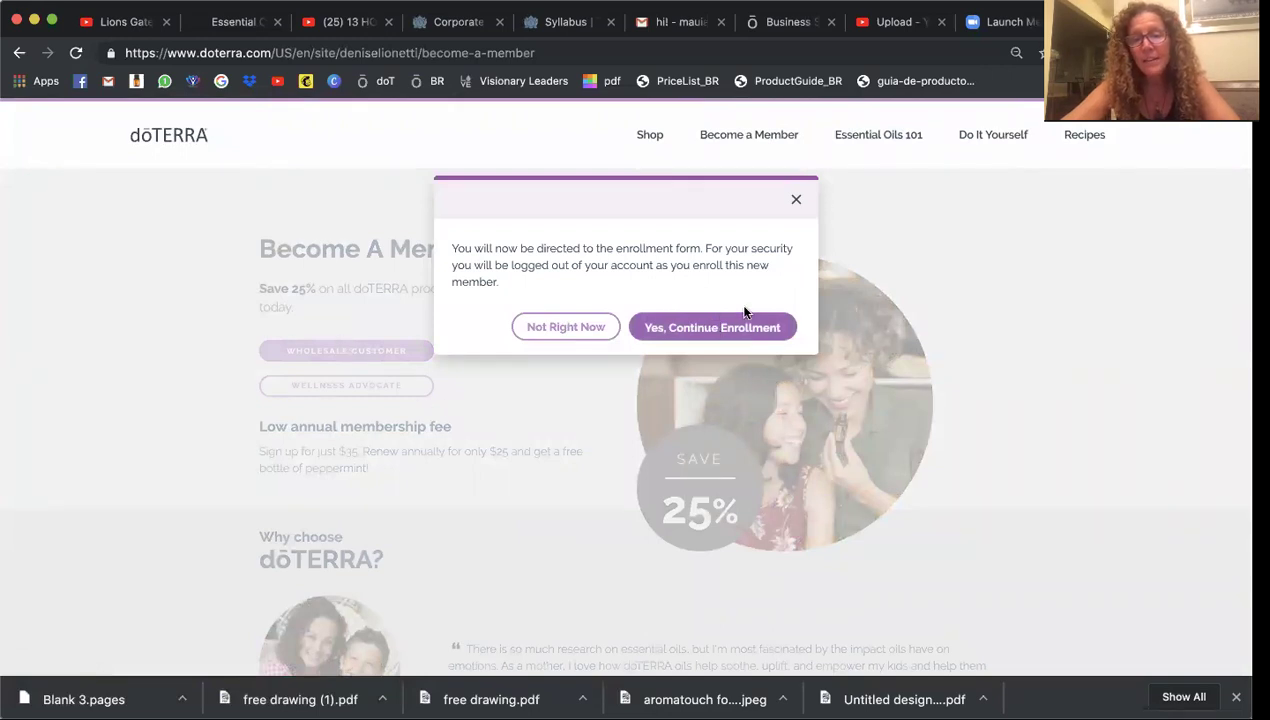
{"action": "left_click", "coordinate": [796, 200]}
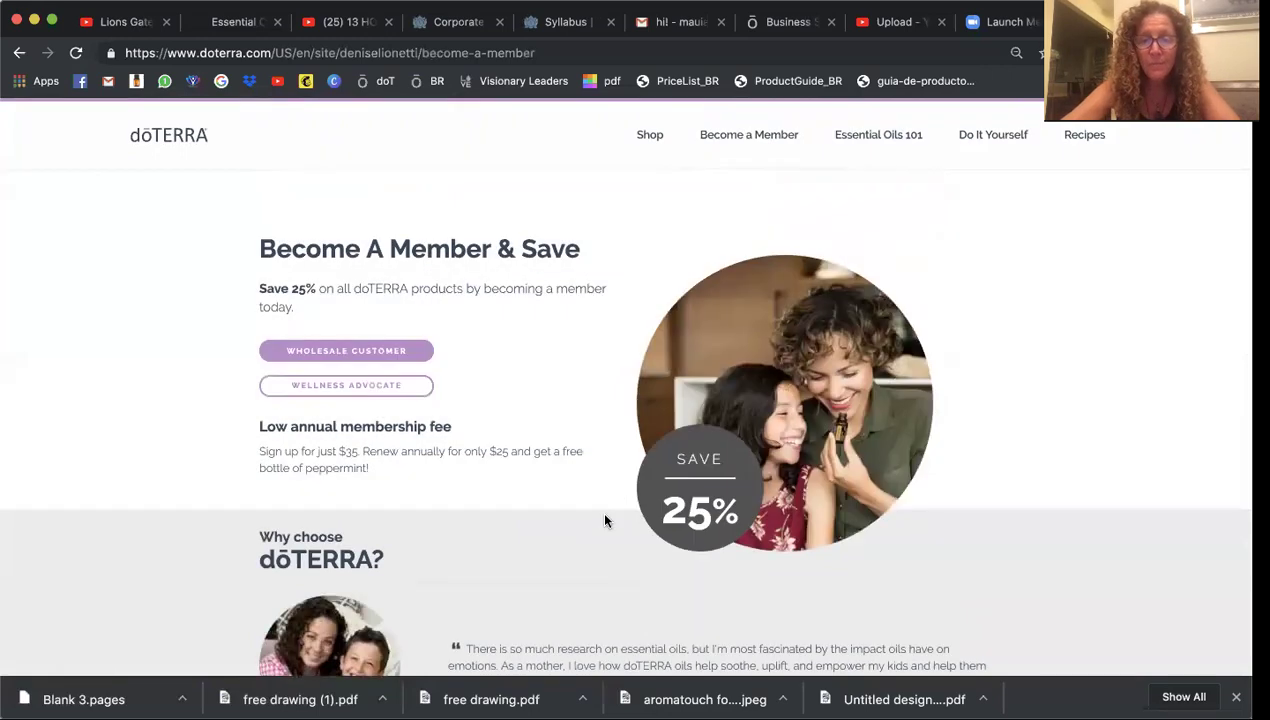
{"action": "scroll", "coordinate": [600, 537], "scroll_direction": "down", "scroll_amount": 5}
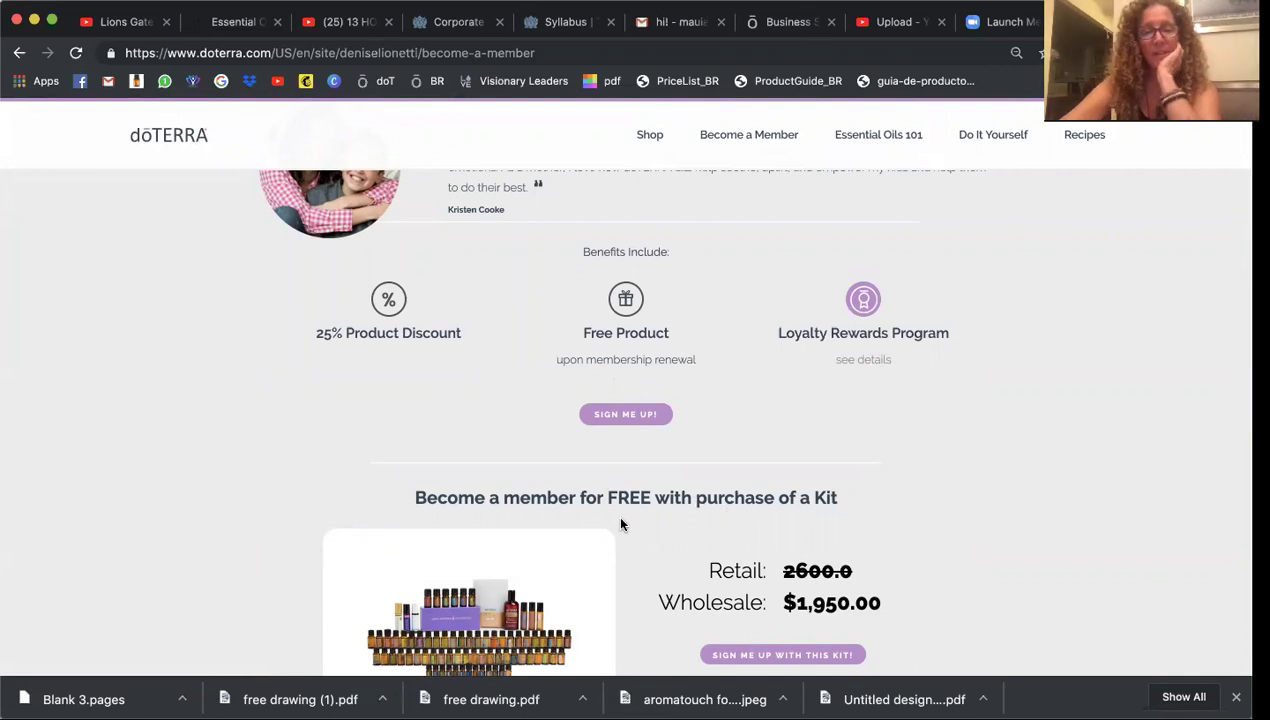
{"action": "scroll", "coordinate": [620, 524], "scroll_direction": "down", "scroll_amount": 20}
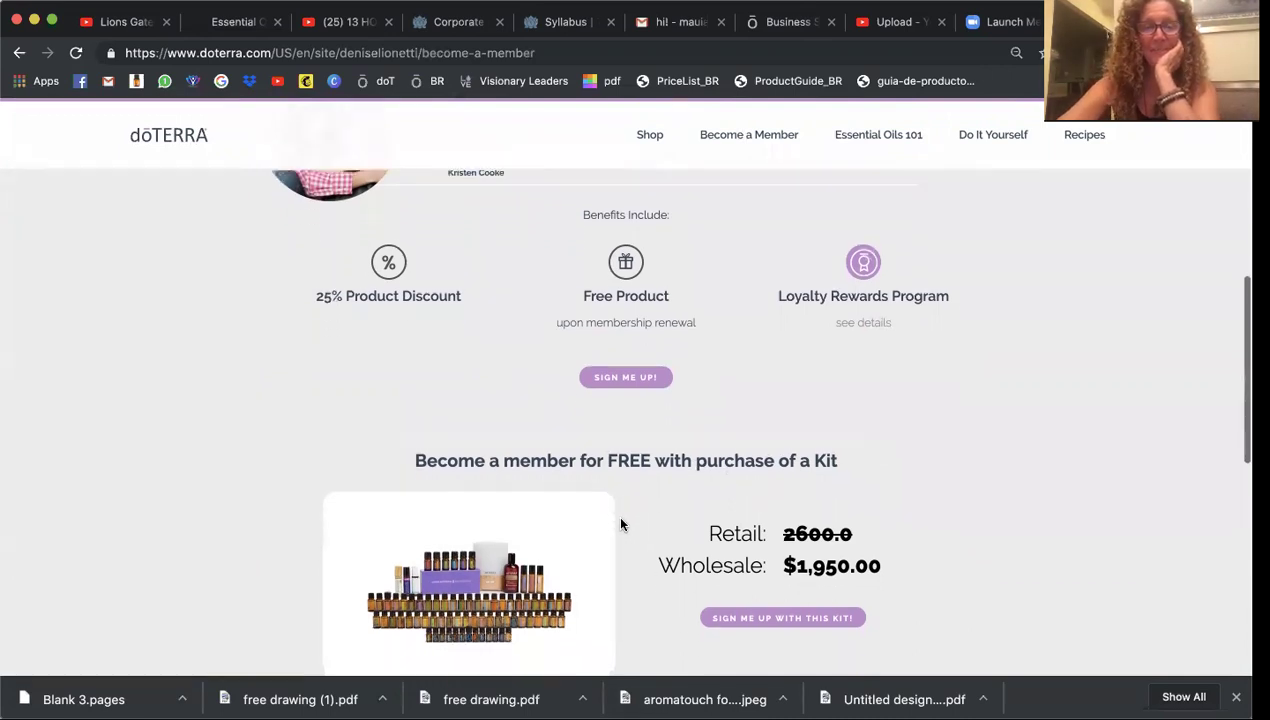
{"action": "scroll", "coordinate": [620, 524], "scroll_direction": "up", "scroll_amount": 20}
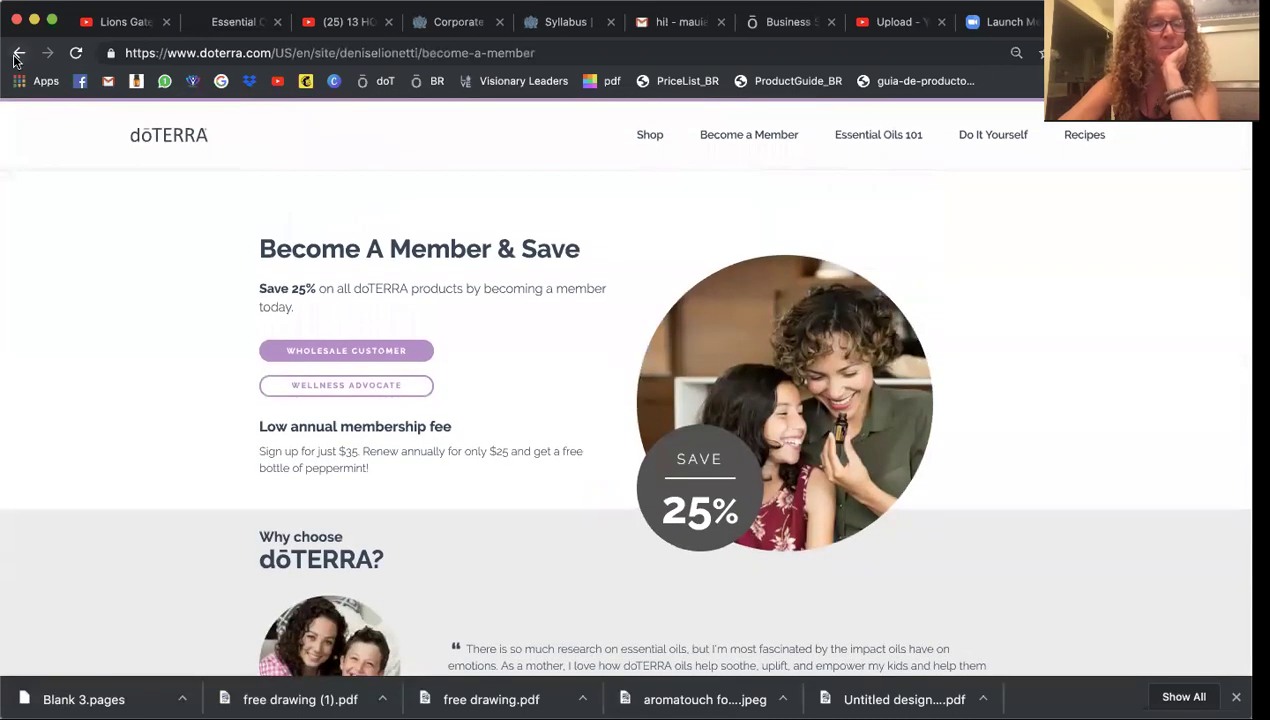
Return to the Welcome page, then open My Office from the Business Site Settings Account menu
{"action": "left_click", "coordinate": [19, 52]}
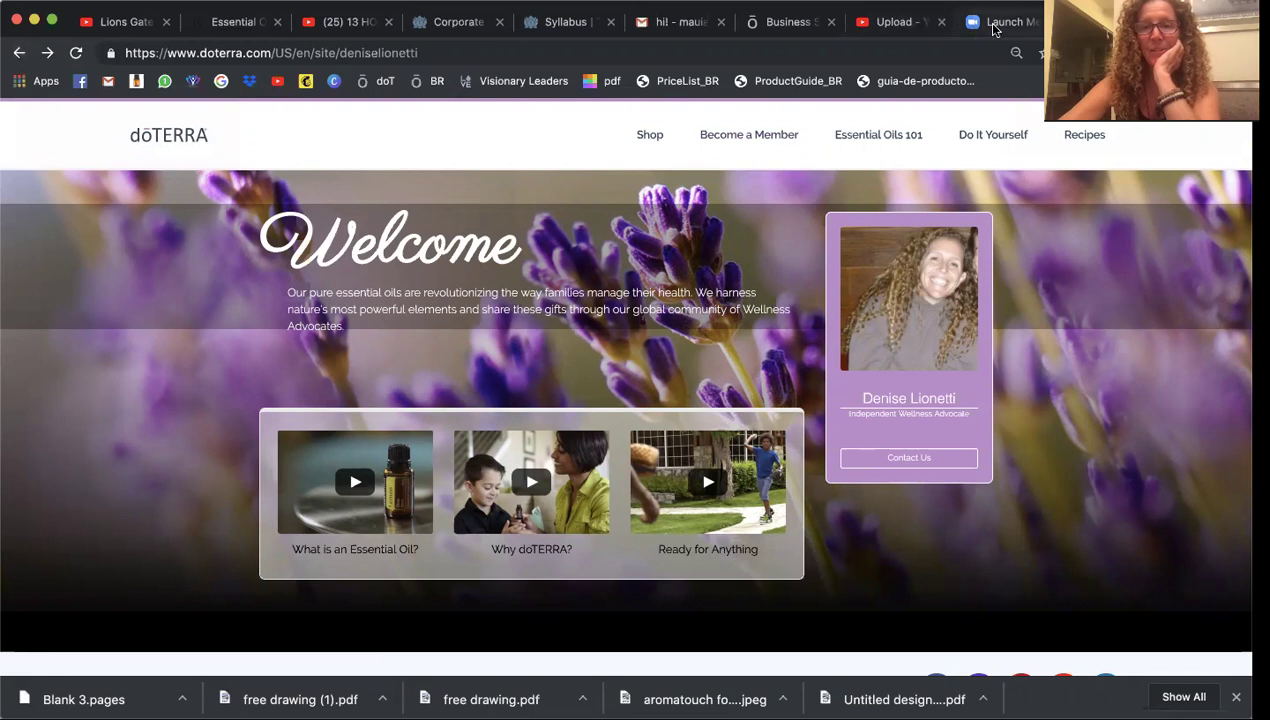
{"action": "left_click", "coordinate": [796, 26]}
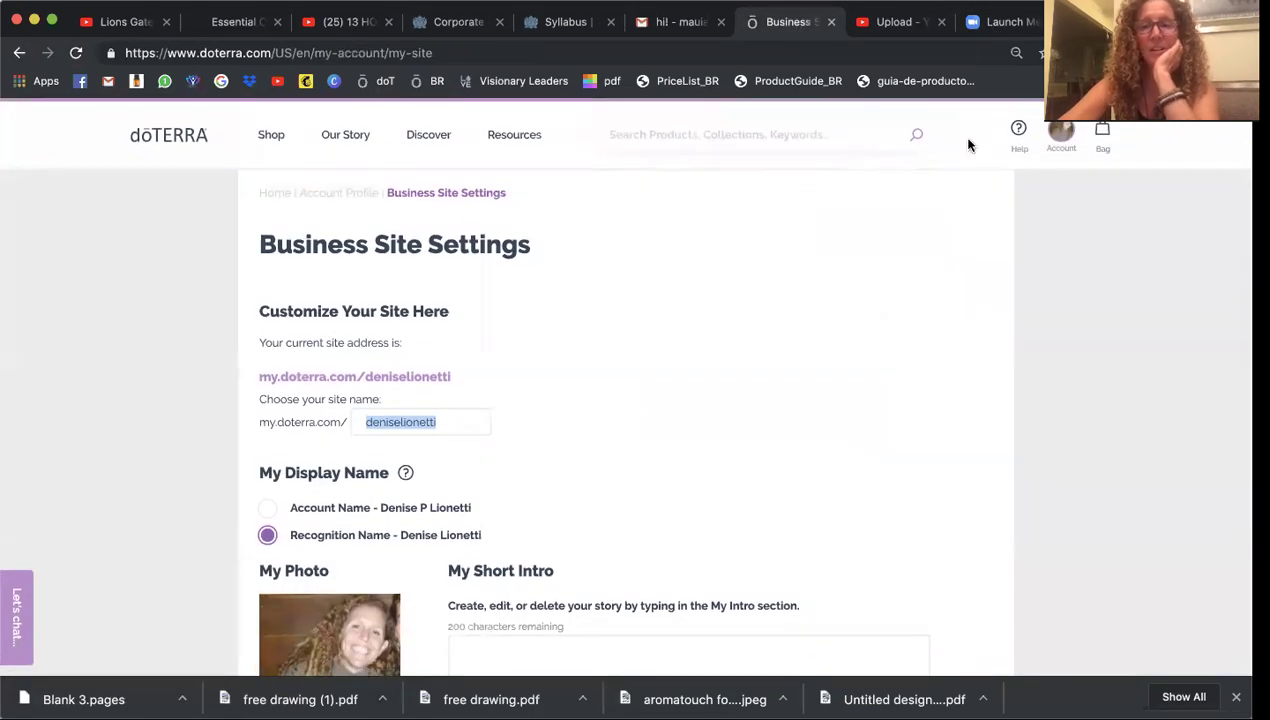
{"action": "left_click", "coordinate": [1070, 137]}
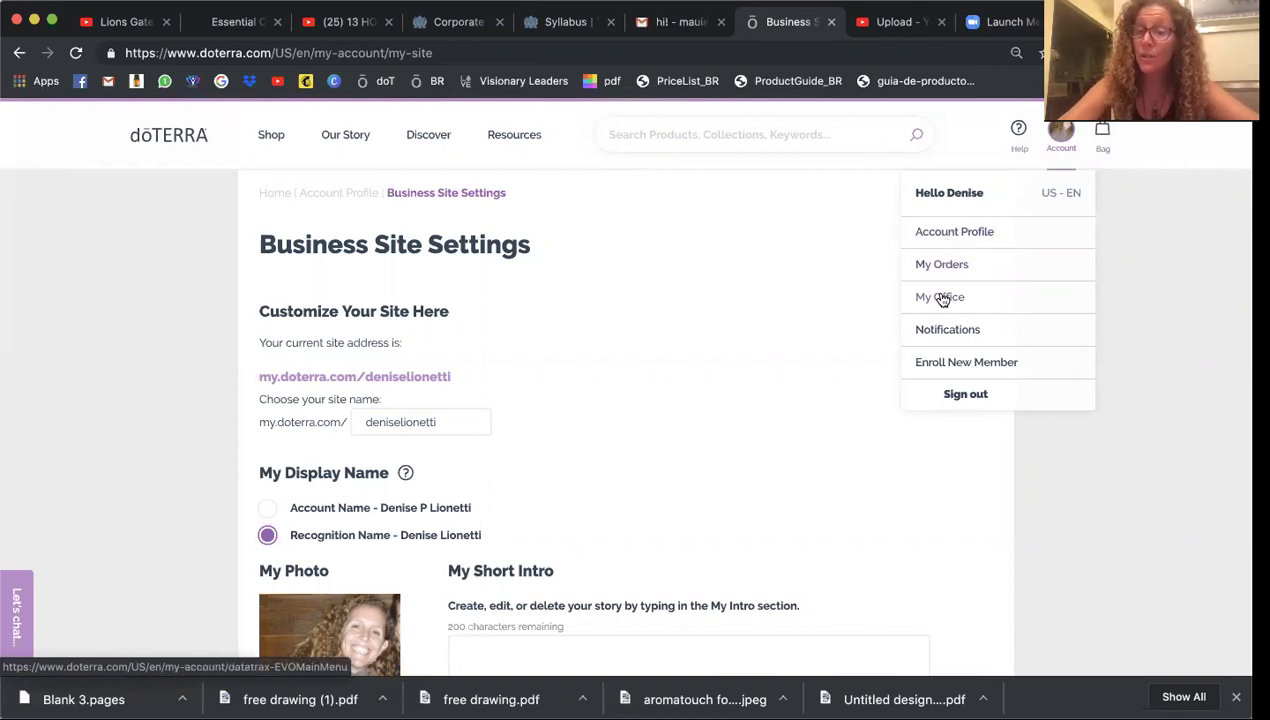
{"action": "left_click", "coordinate": [942, 299]}
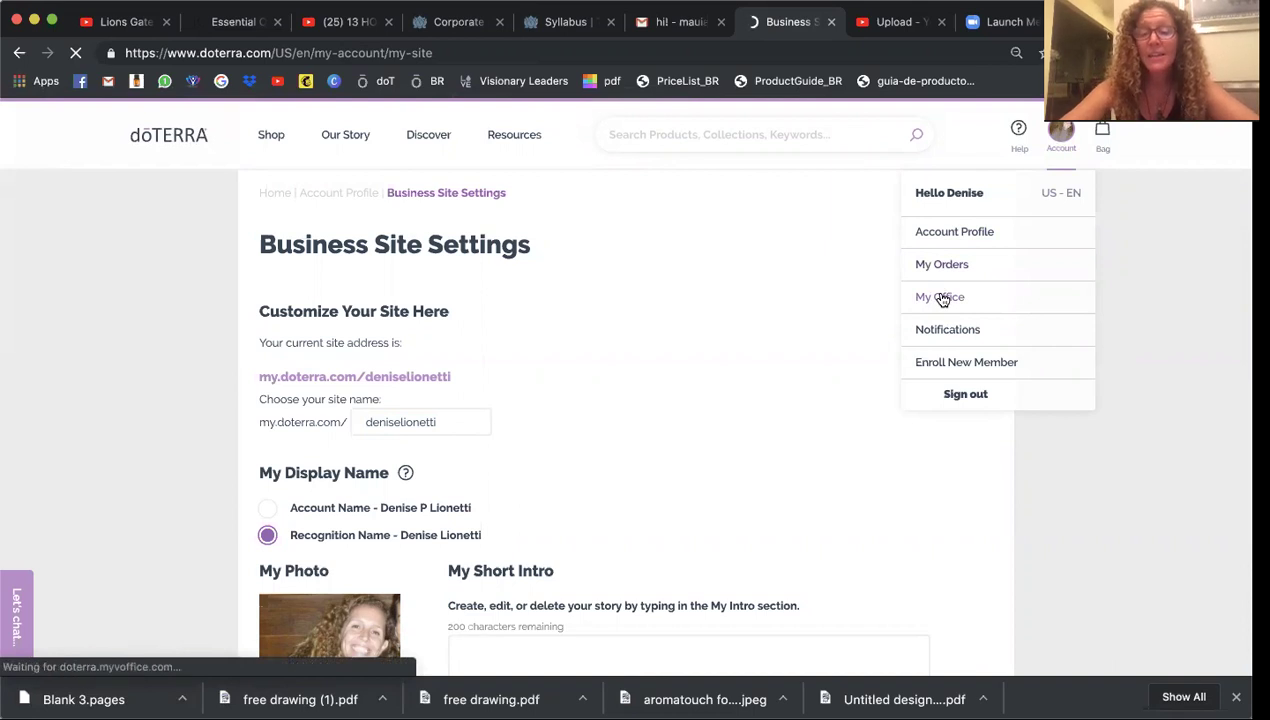